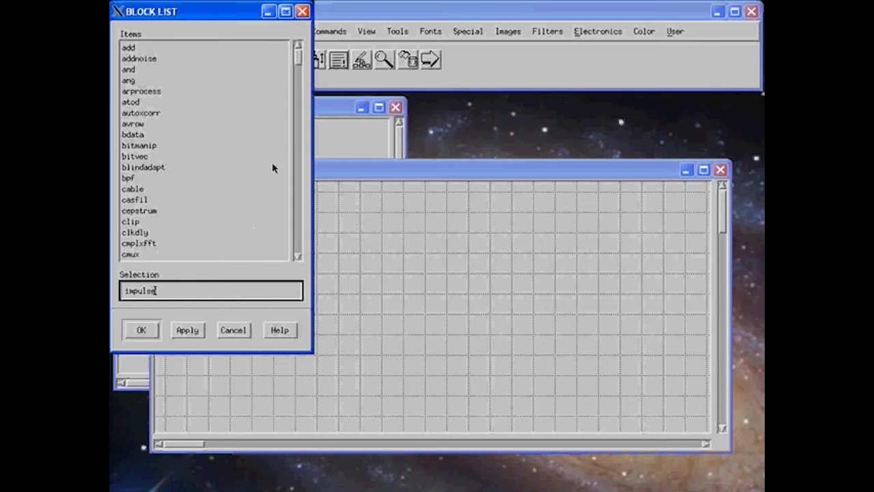
Step: Place an impulse block at the far left of the Universe workspace
drag(298, 60, 299, 121)
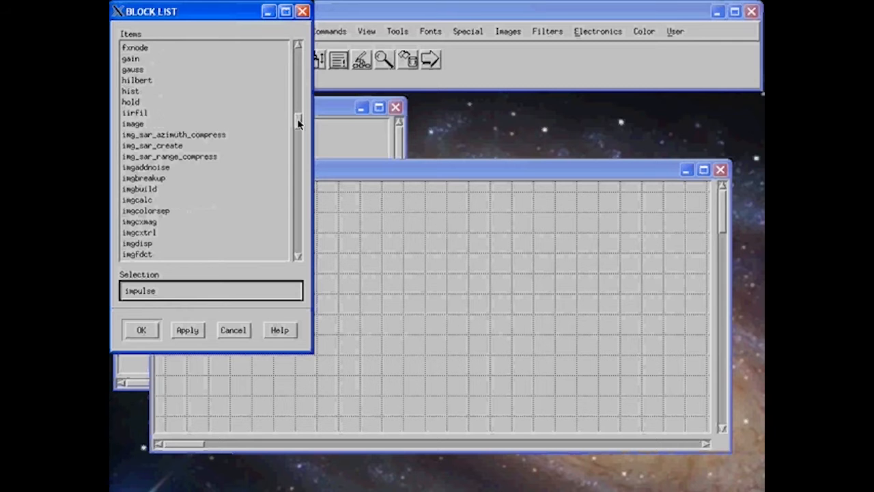
click(147, 334)
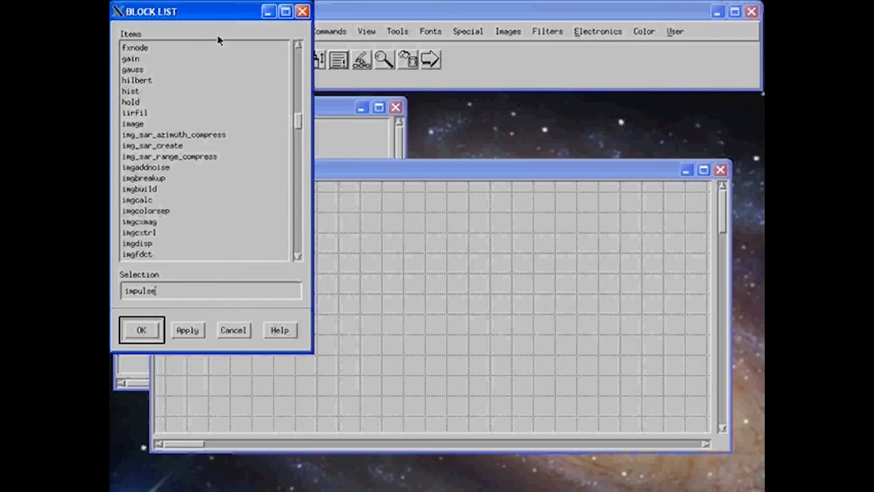
drag(184, 11, 665, 121)
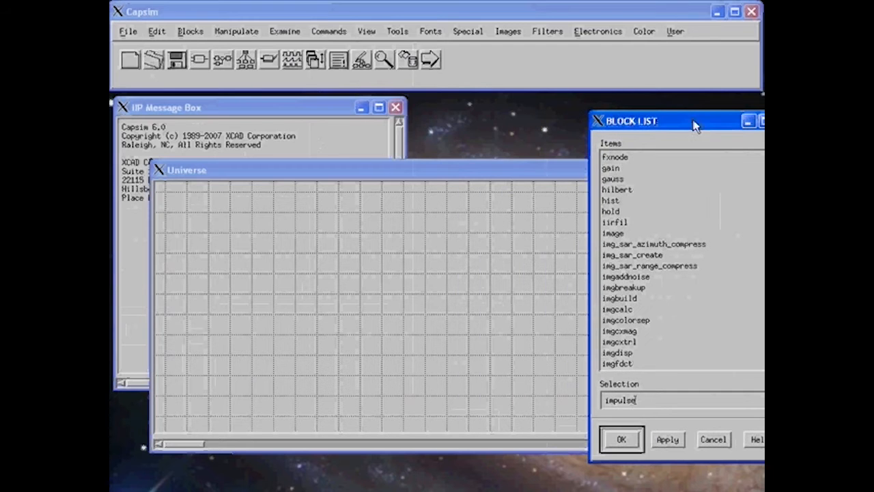
click(189, 298)
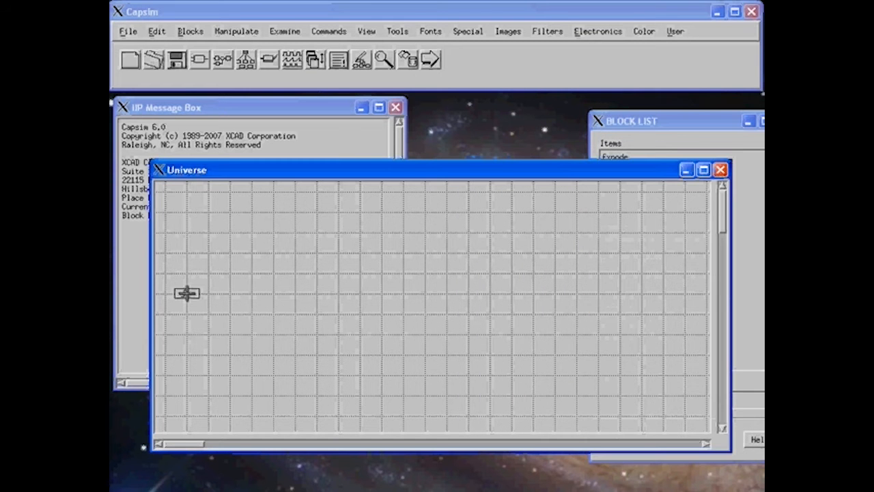
click(653, 121)
click(701, 439)
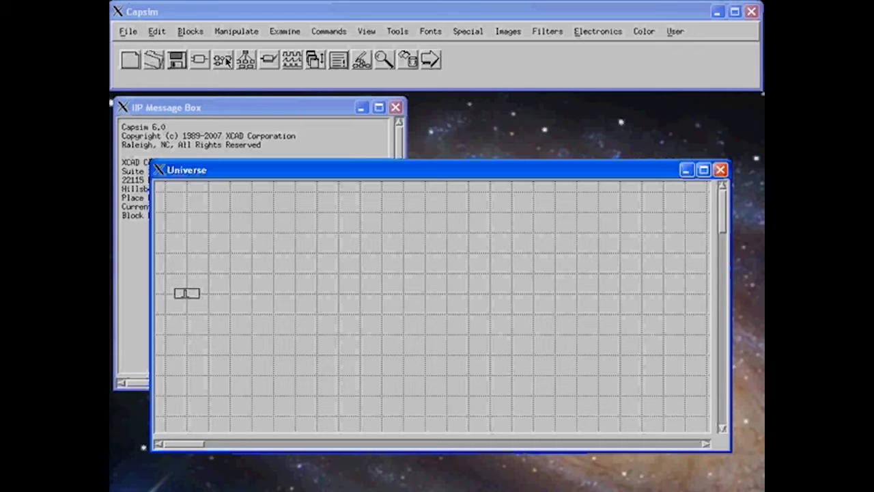
Step: Add the multipath hierarchical block to the workspace, a short distance to the right of the impulse block
click(225, 61)
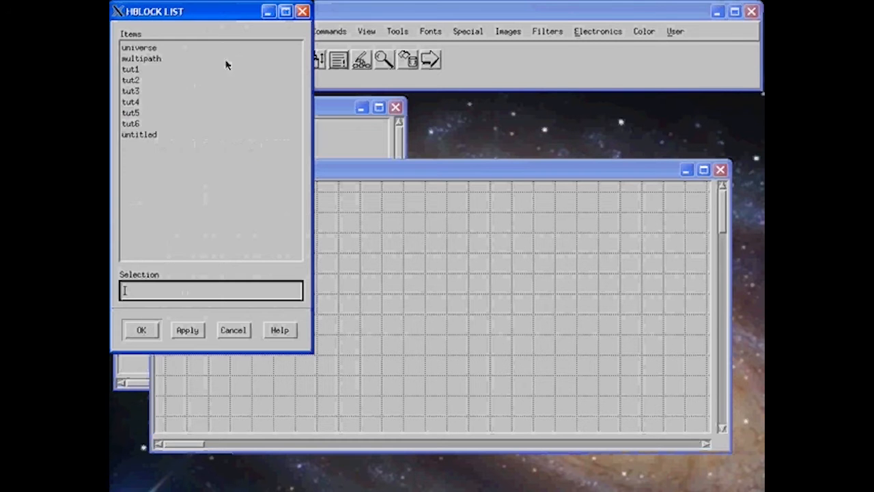
click(151, 60)
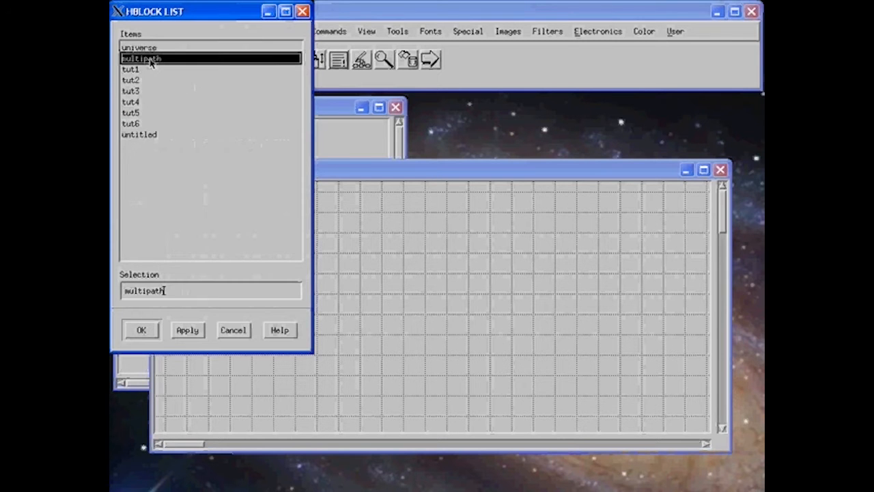
click(142, 330)
drag(196, 14, 744, 137)
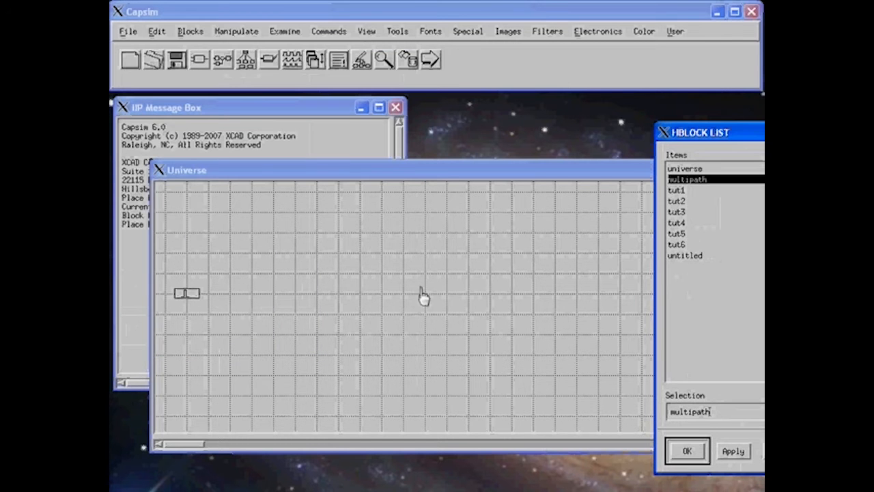
click(293, 293)
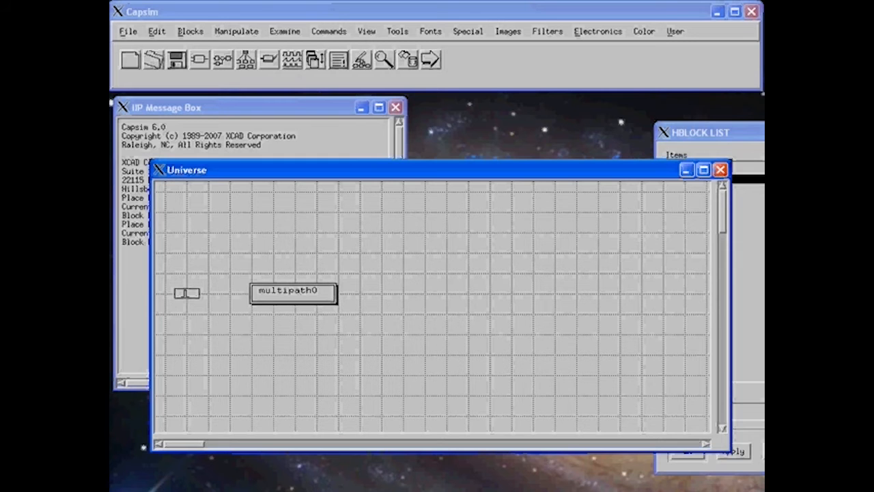
click(764, 451)
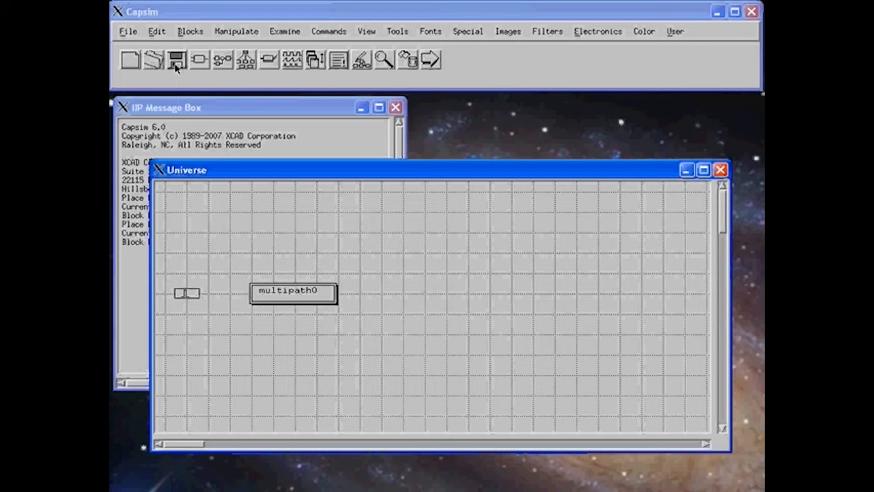
Step: Place a spectrum block in the workspace to the right of the multipath block
click(200, 60)
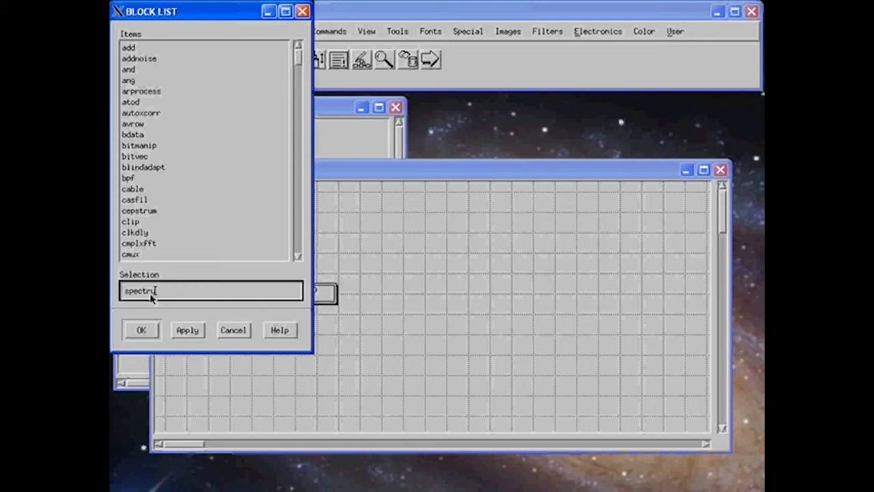
click(141, 330)
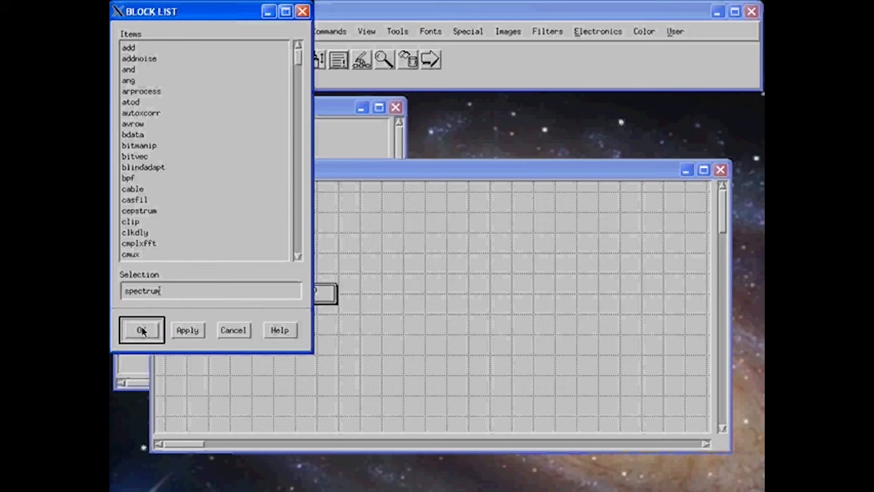
click(427, 301)
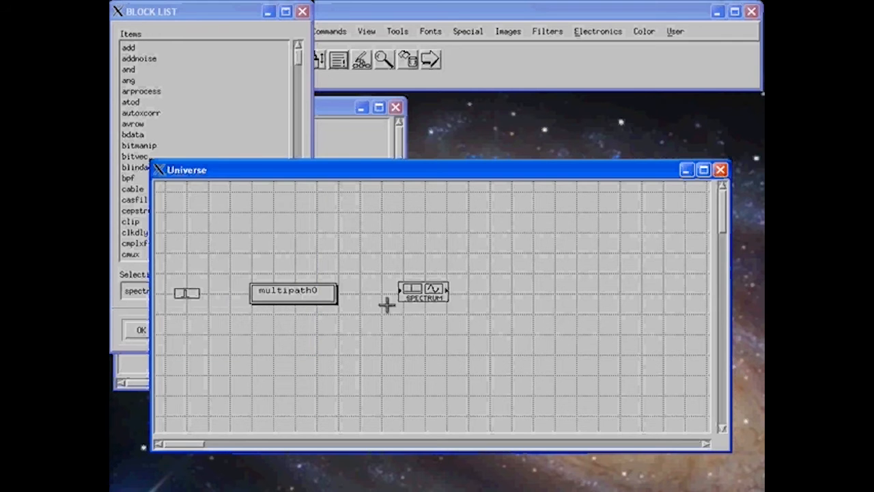
click(190, 18)
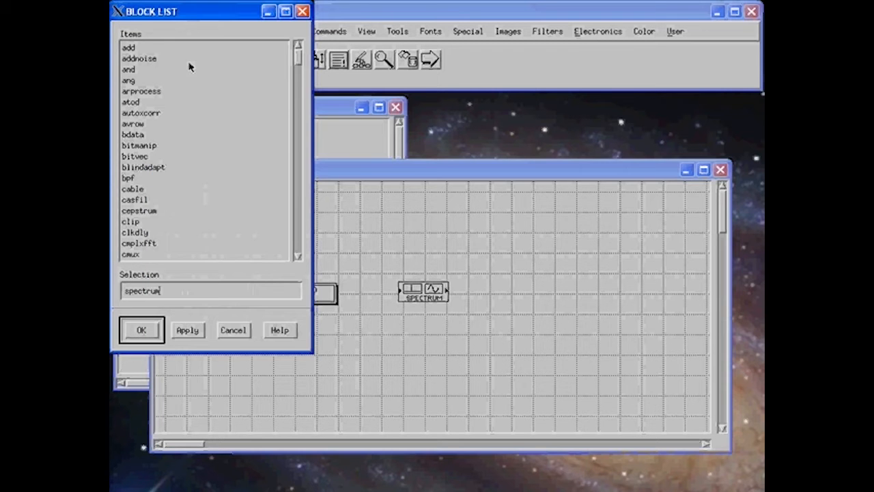
click(235, 330)
Step: Connect the impulse block's output to the multipath block and the multipath block's output to the spectrum block
click(185, 294)
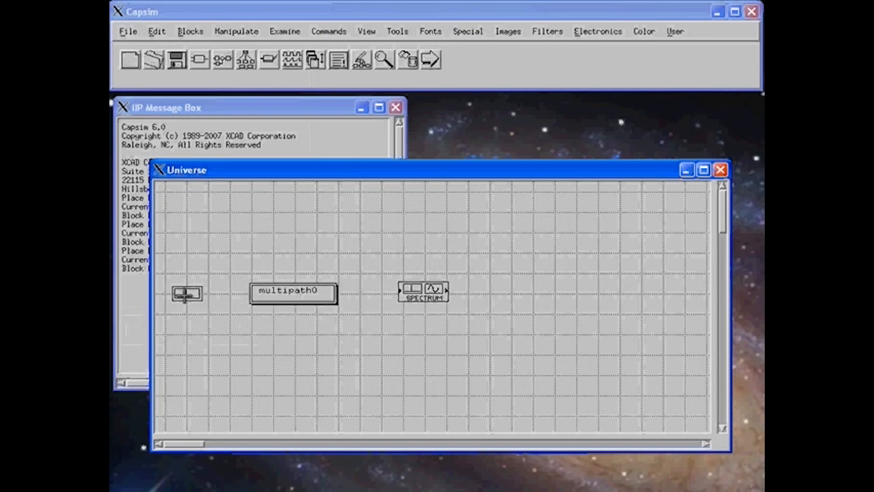
right_click(186, 294)
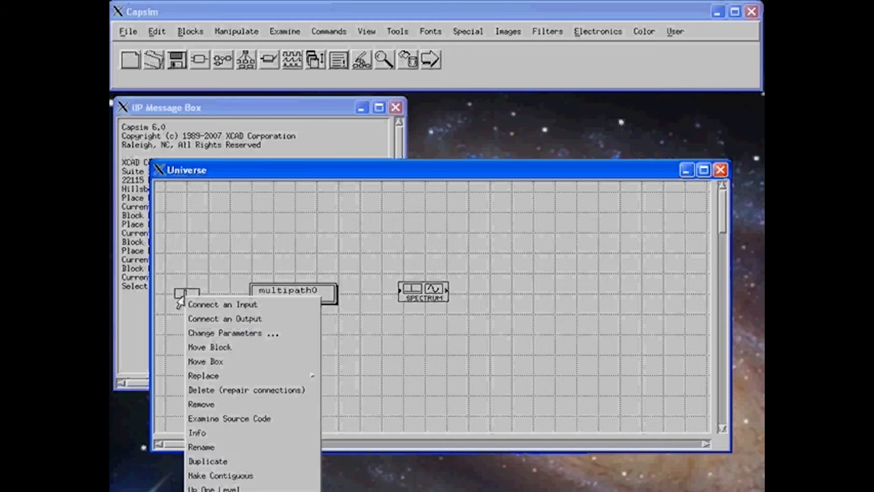
click(205, 319)
click(269, 293)
right_click(270, 292)
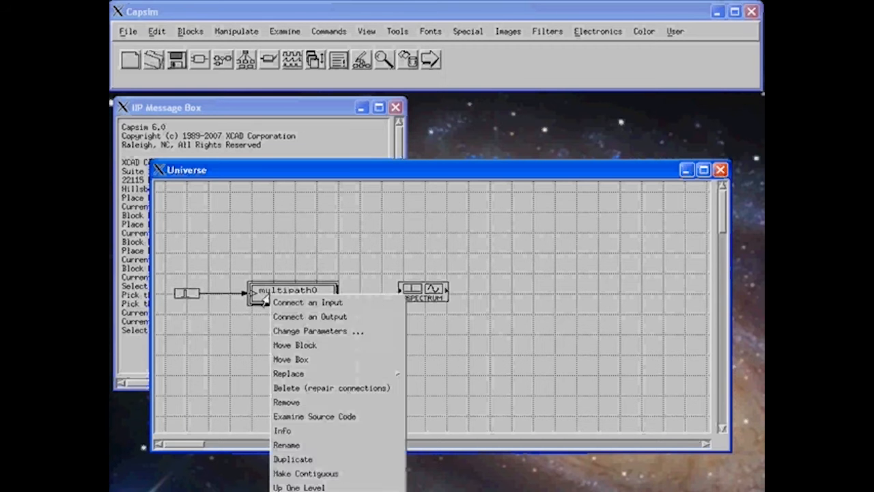
click(280, 317)
click(415, 290)
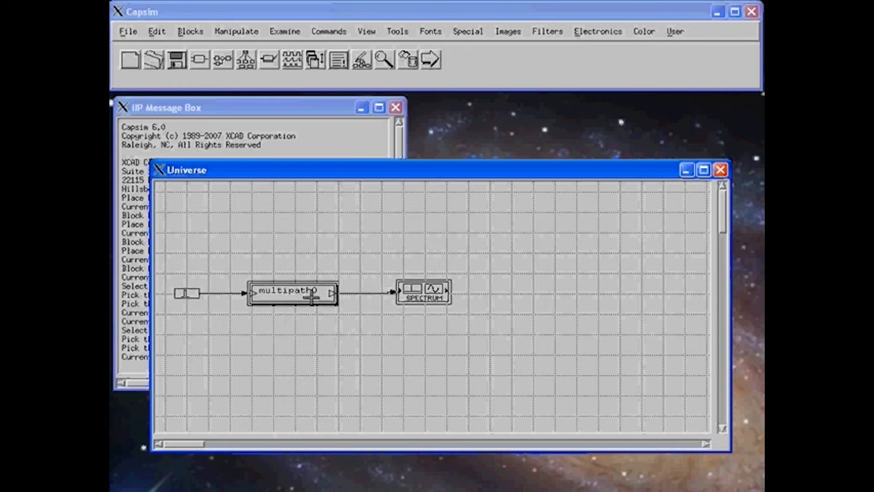
Step: Check the impulse block's number-of-samples parameter without changing it
click(185, 293)
right_click(185, 294)
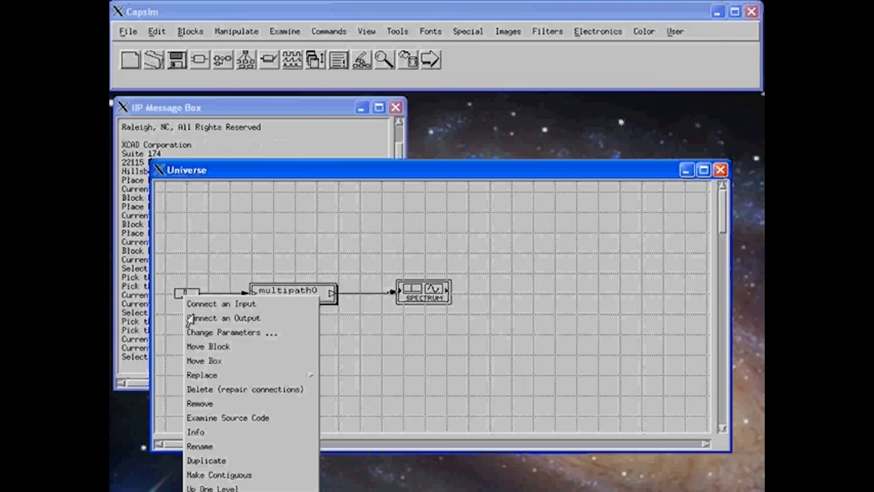
click(196, 333)
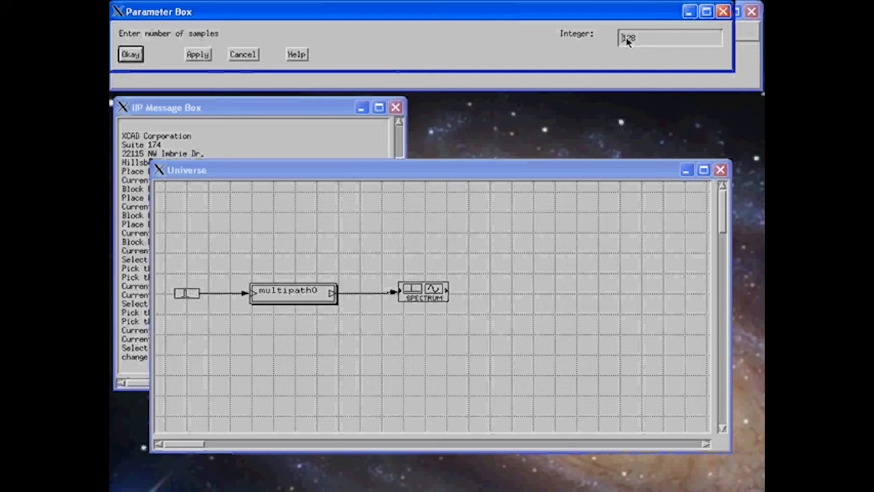
click(247, 56)
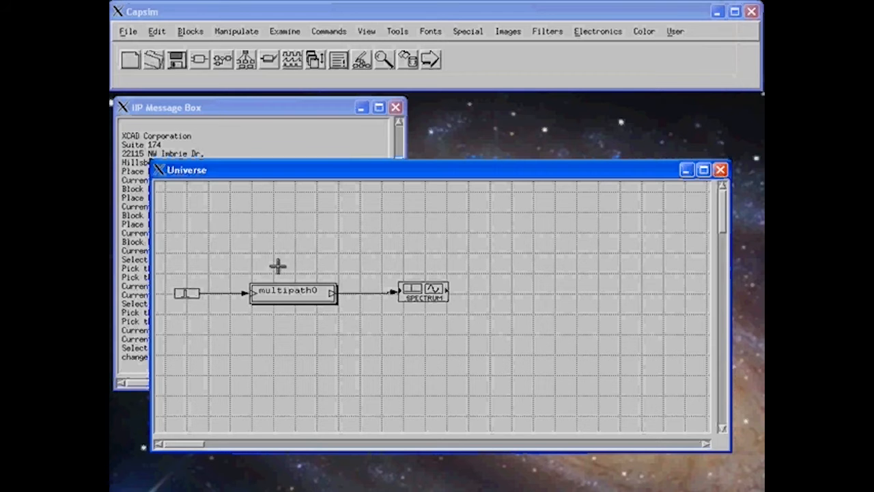
Step: Review the multipath block's Bulk Delay, Multipath Gain and Multipath Delay parameters without changing them
click(280, 294)
right_click(280, 296)
click(300, 334)
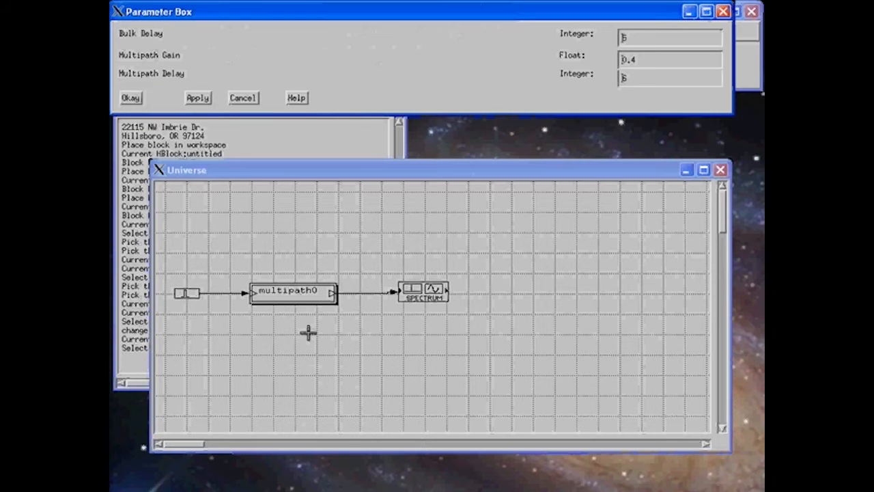
drag(482, 18, 517, 142)
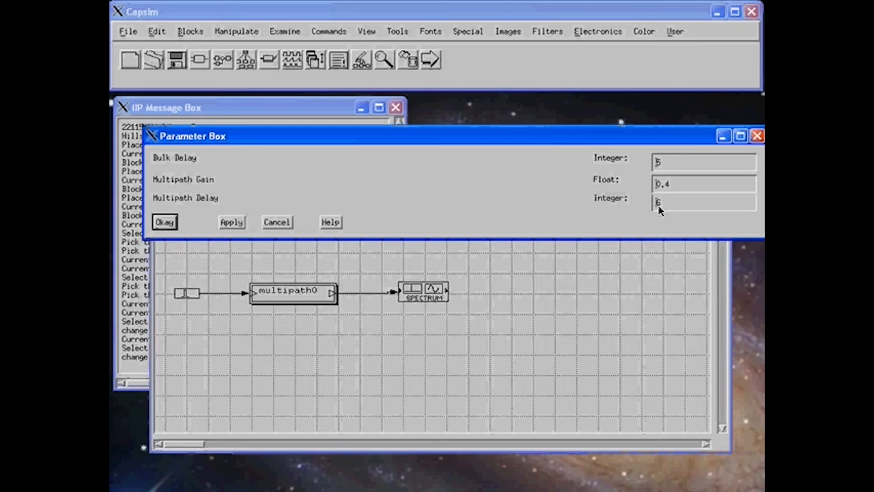
click(278, 222)
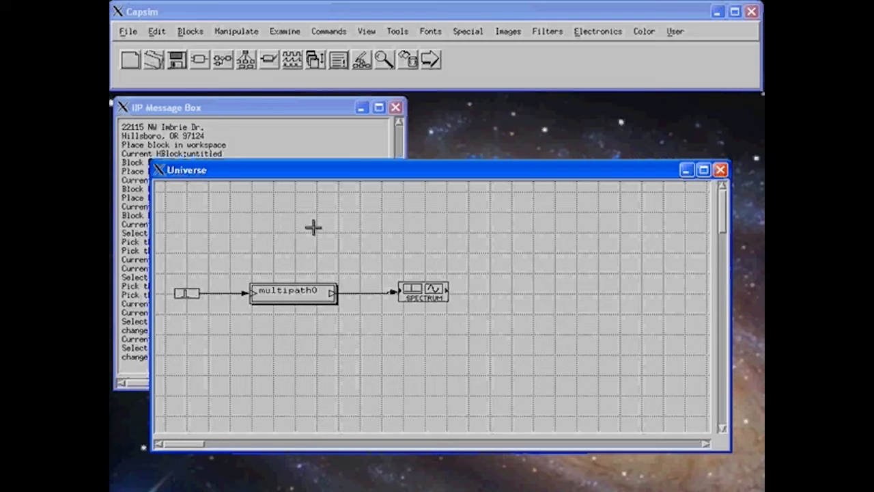
Step: Run the simulation and view its spectrum and time-domain plots side by side, keeping only the spectrum plot open
click(430, 61)
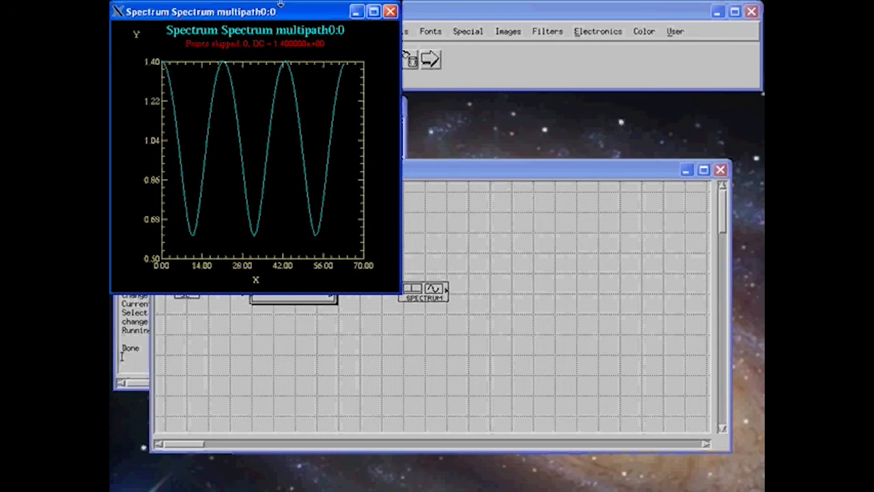
drag(296, 14, 619, 112)
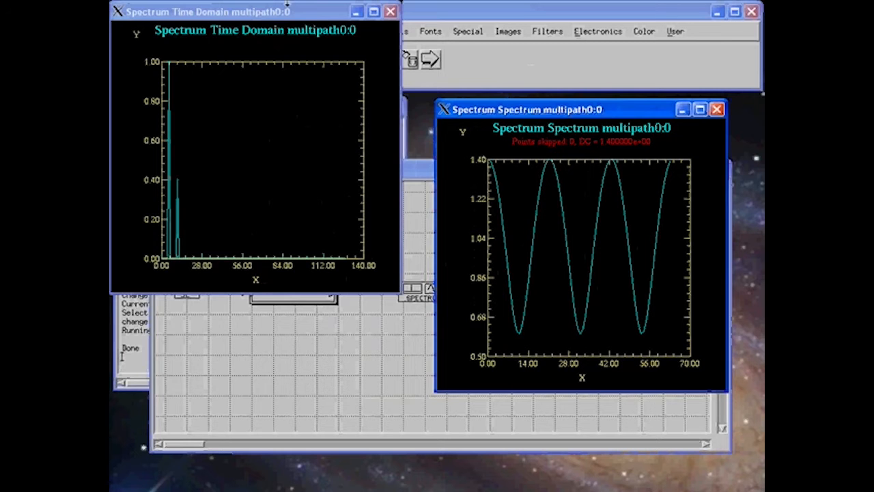
drag(294, 11, 315, 112)
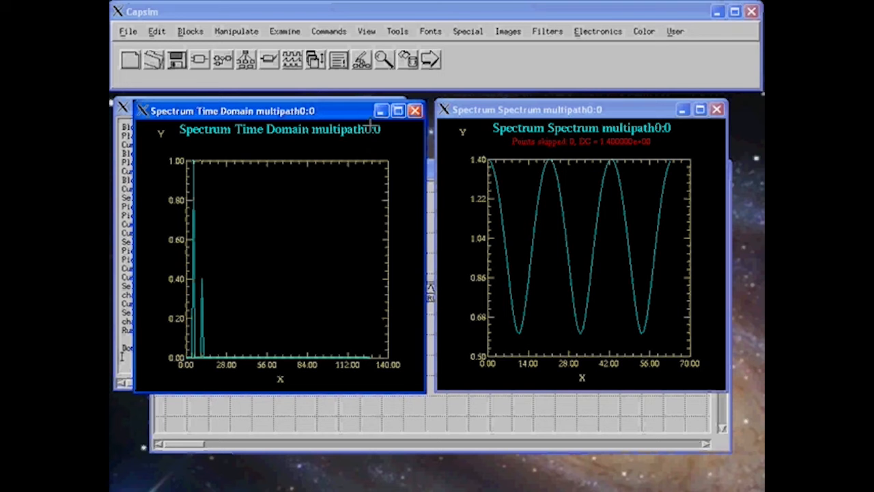
drag(518, 115, 562, 118)
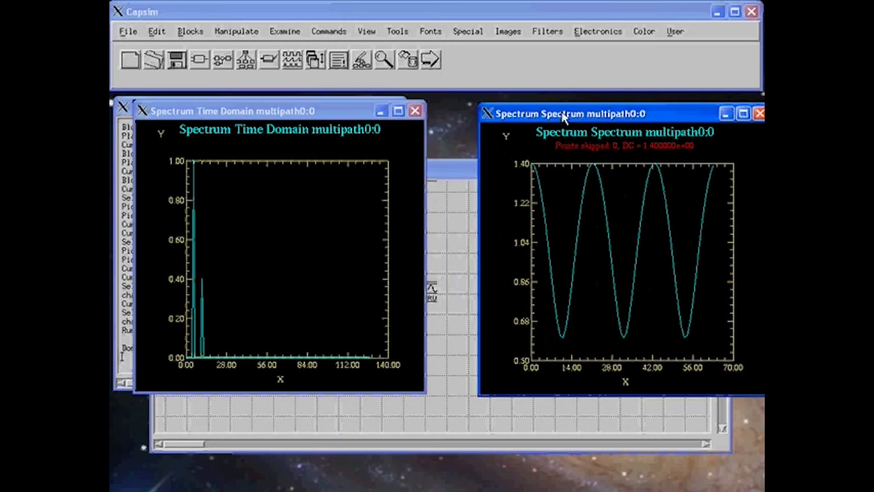
click(415, 110)
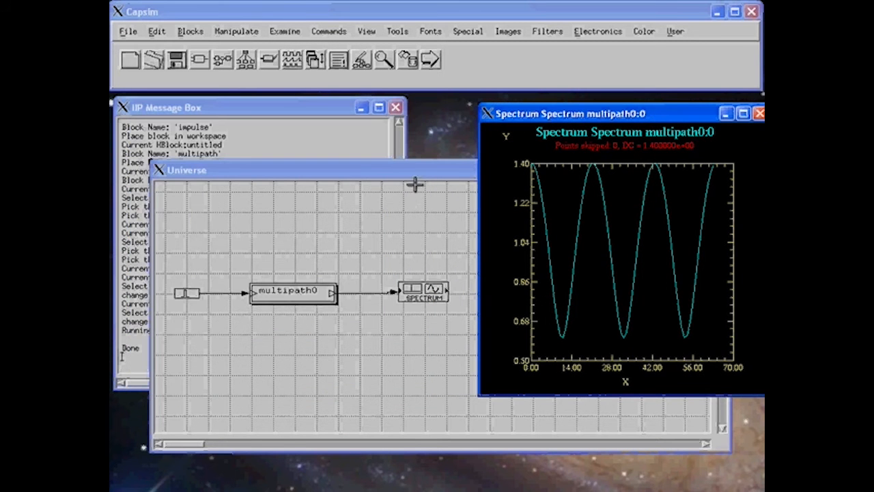
Step: Increase the multipath block's Multipath Delay parameter, leaving Bulk Delay and Multipath Gain as they are
click(279, 299)
right_click(279, 298)
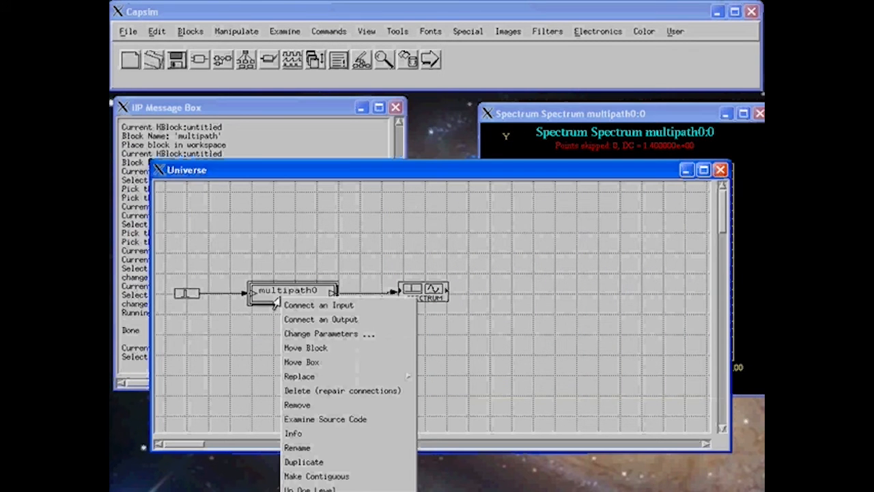
click(299, 334)
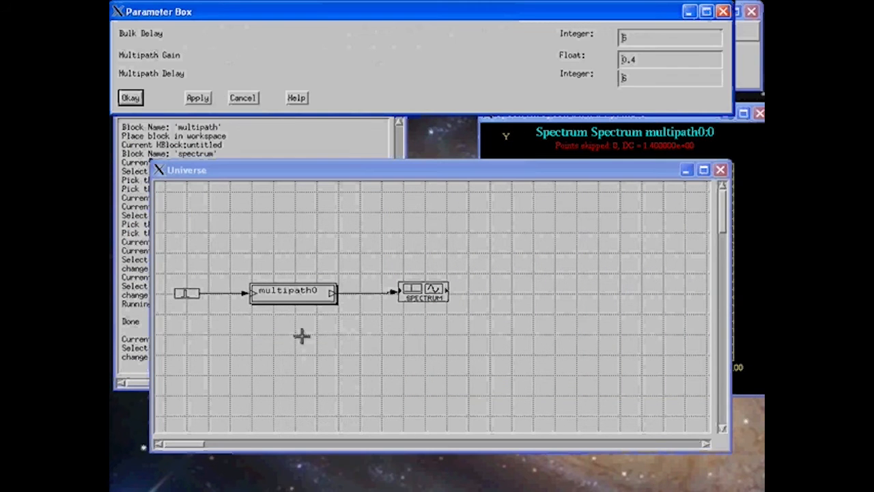
click(621, 79)
text(8)
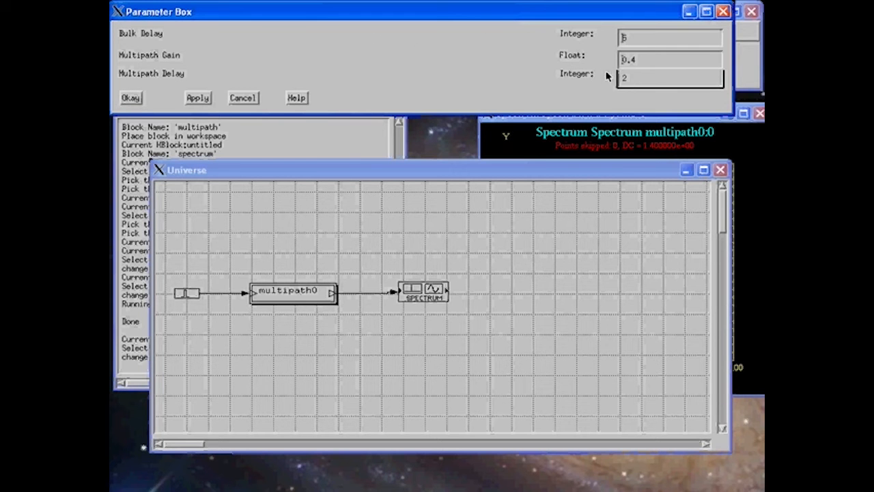
text(4)
click(134, 97)
Step: Rerun the simulation and compare the new spectrum plot beside the earlier one, closing the new time-domain plot
click(431, 61)
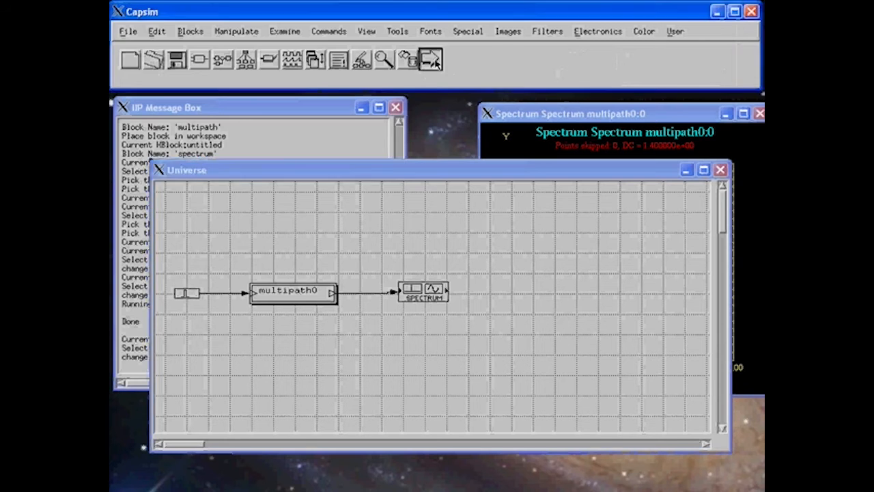
drag(319, 17, 400, 112)
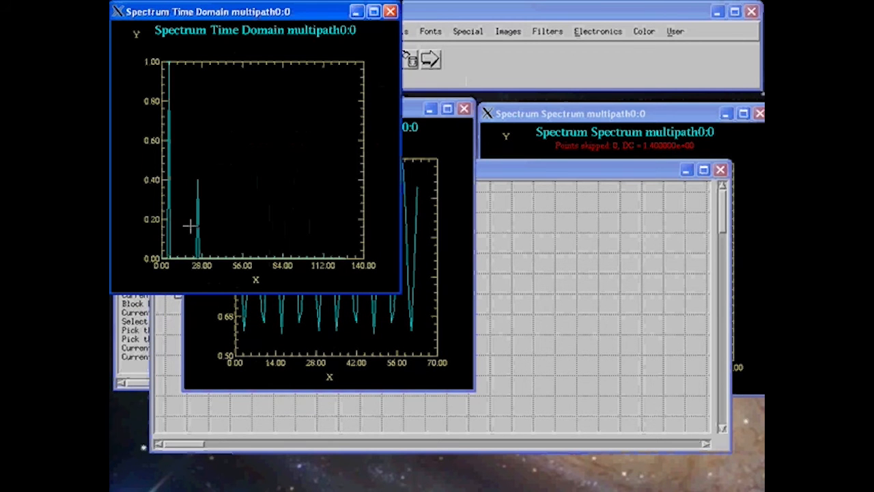
click(390, 12)
click(538, 114)
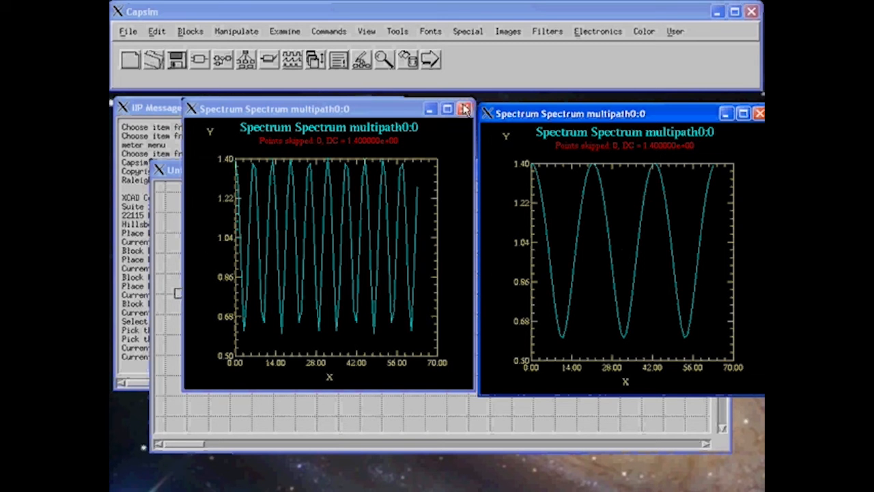
Step: Move the high-delay spectrum plot off the diagram and set the multipath block's Multipath Gain to 0.1
drag(401, 108, 704, 113)
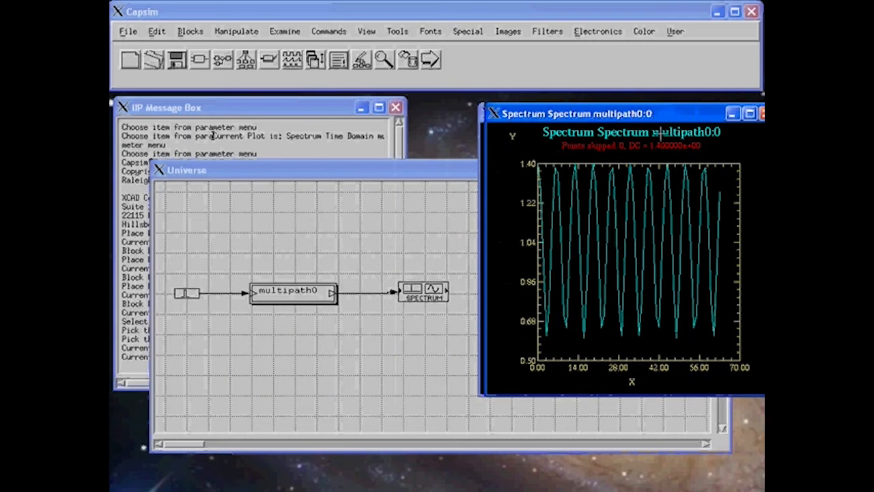
click(273, 297)
click(310, 333)
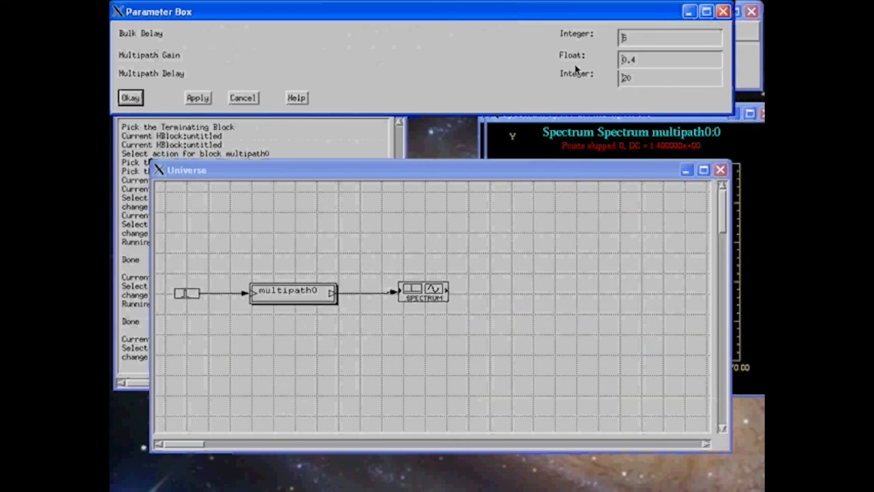
click(633, 61)
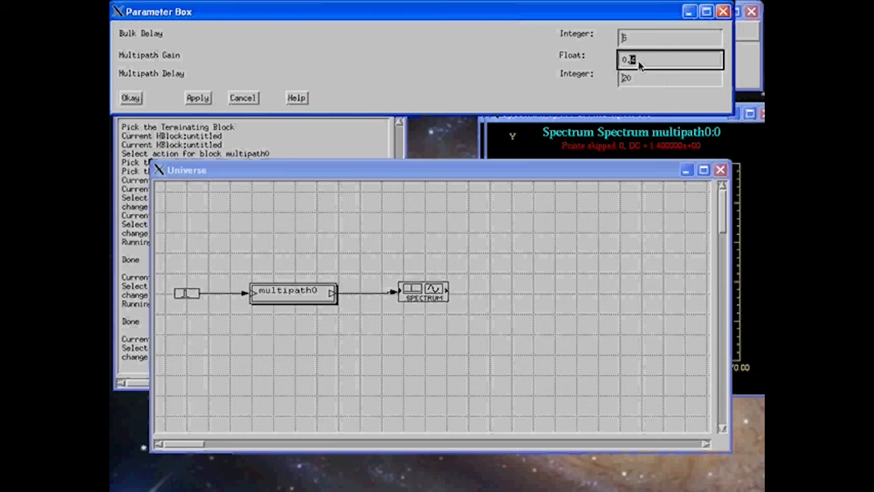
click(131, 98)
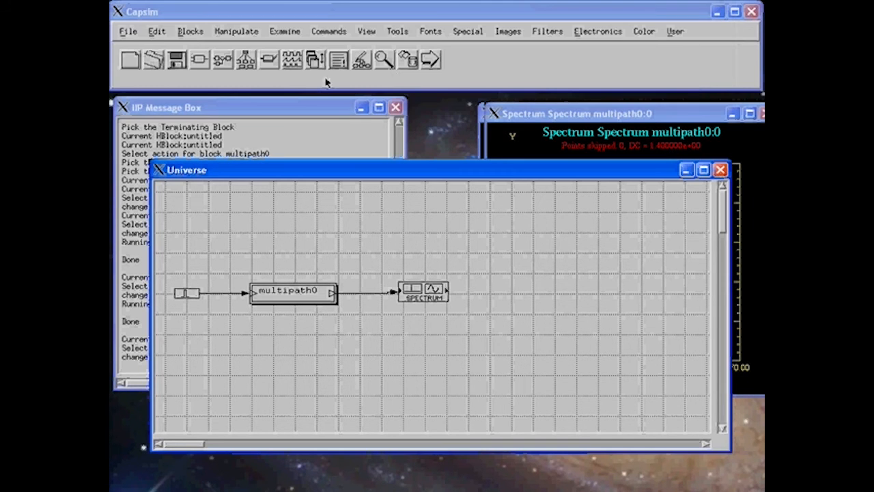
Step: Rerun the simulation and compare the reduced-gain spectrum plot side by side with the earlier one, also viewing the time-domain plot
click(430, 60)
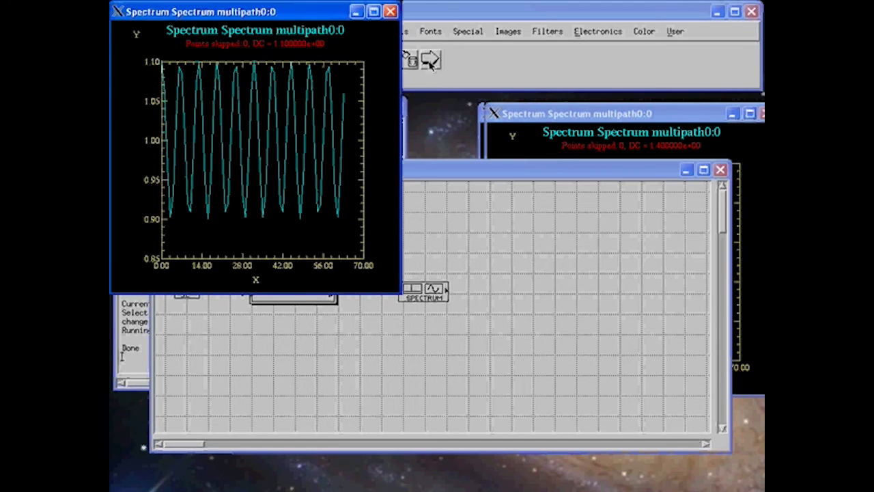
drag(267, 13, 347, 122)
click(237, 27)
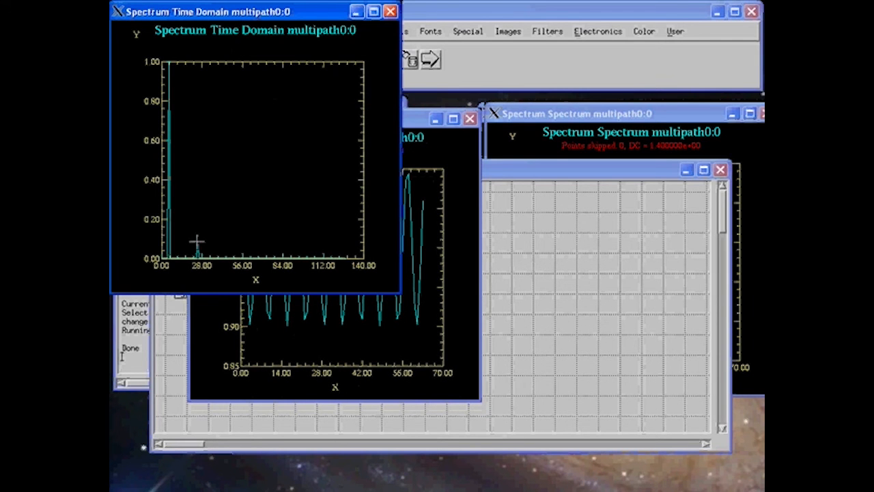
click(584, 114)
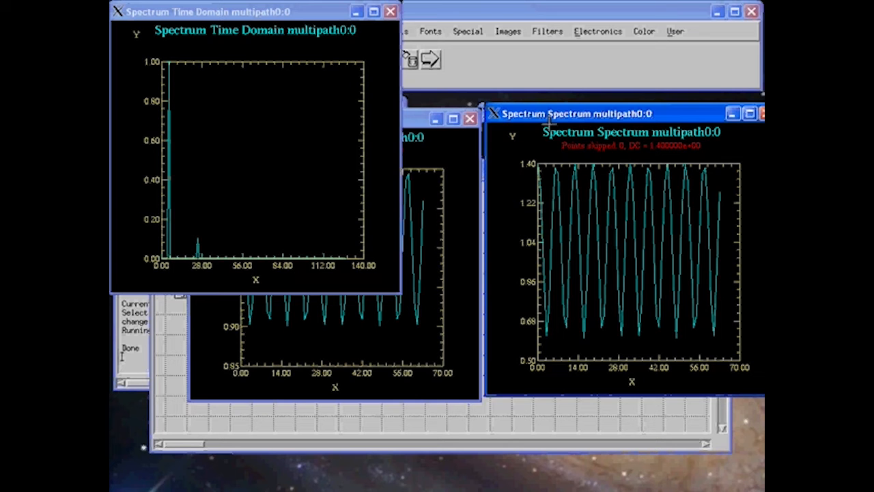
click(419, 127)
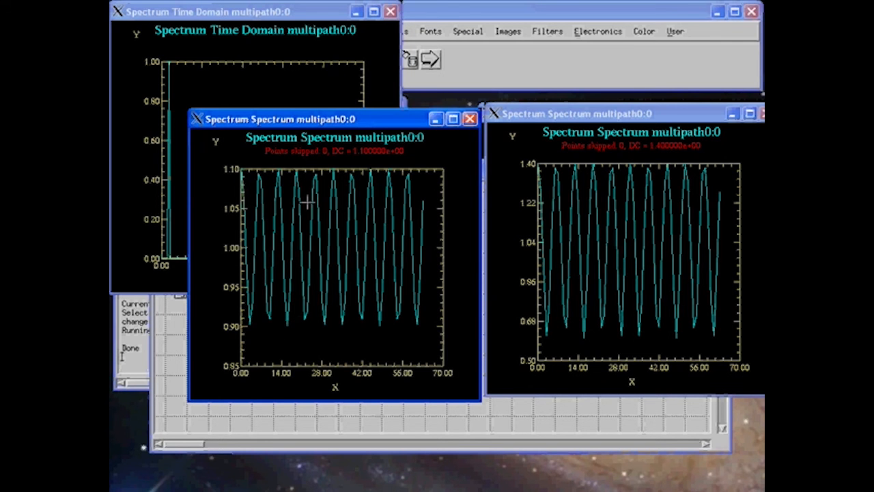
Step: Shorten the multipath block's Multipath Delay parameter, leaving Bulk Delay and Multipath Gain as they are
click(164, 336)
right_click(271, 294)
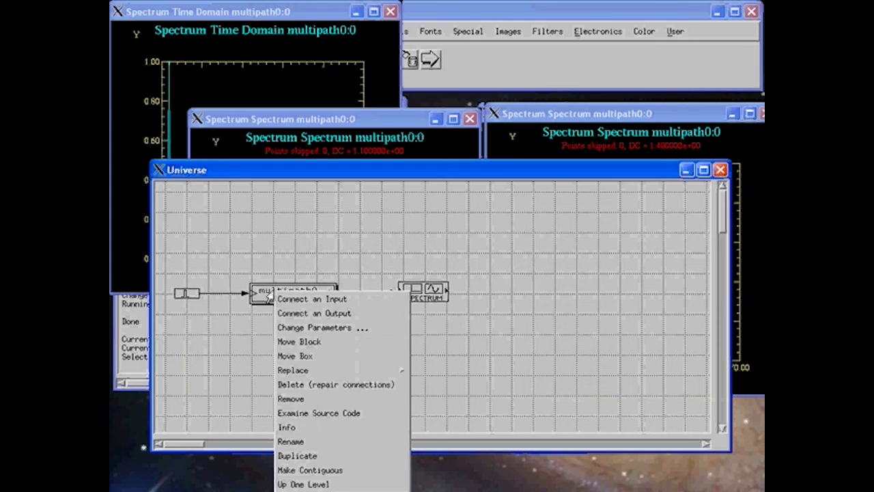
click(294, 328)
drag(646, 86, 617, 81)
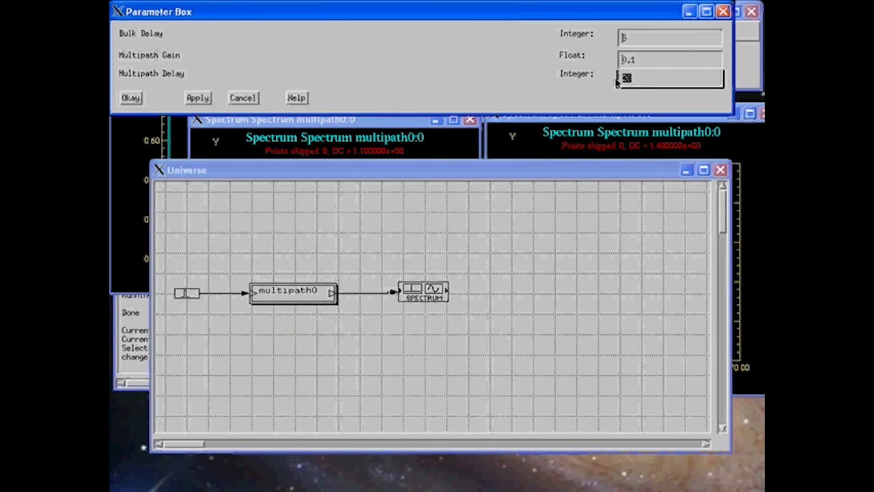
text(4)
click(130, 97)
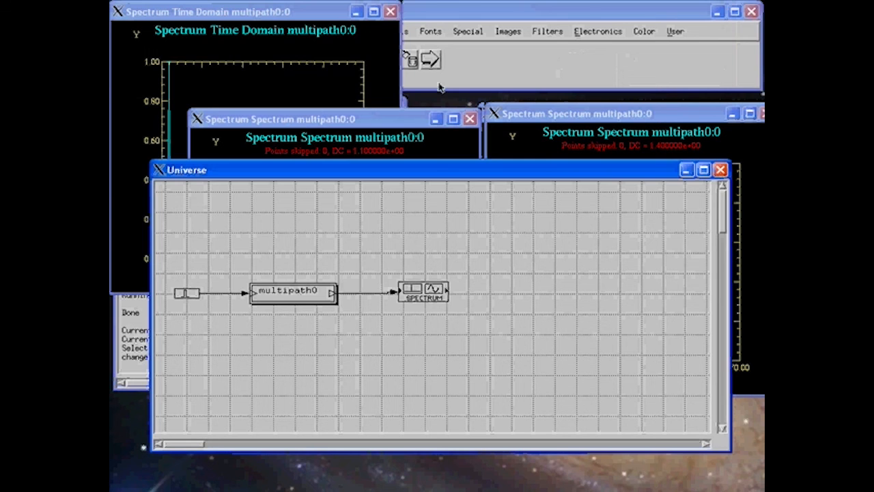
Step: Rerun the simulation with the shorter delay, close the new time-domain plot and place the new spectrum plot beside the diagram
click(442, 86)
click(431, 60)
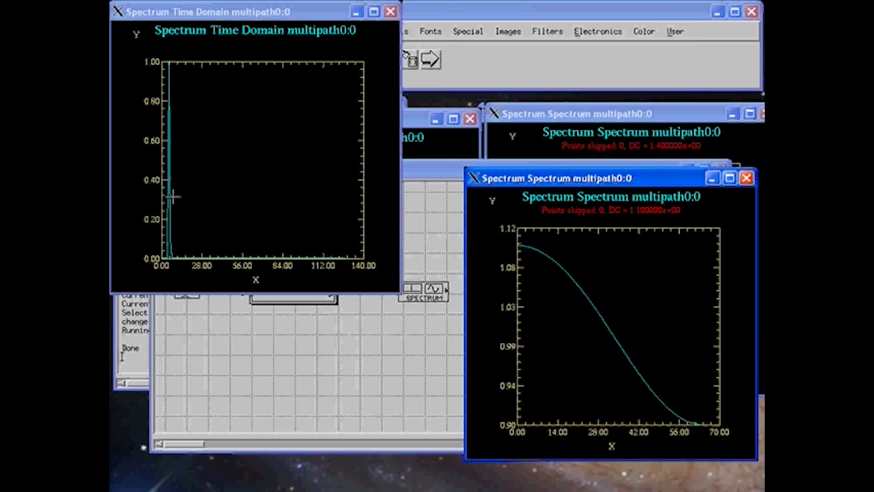
click(393, 13)
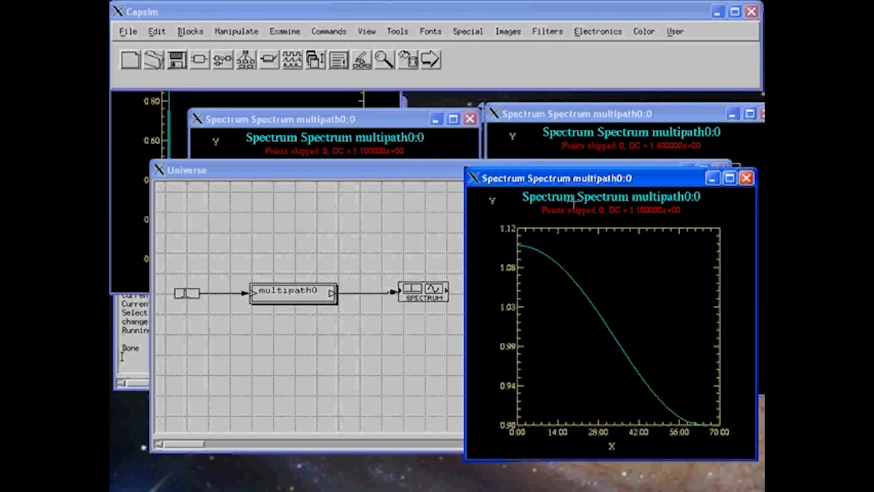
drag(575, 184, 588, 164)
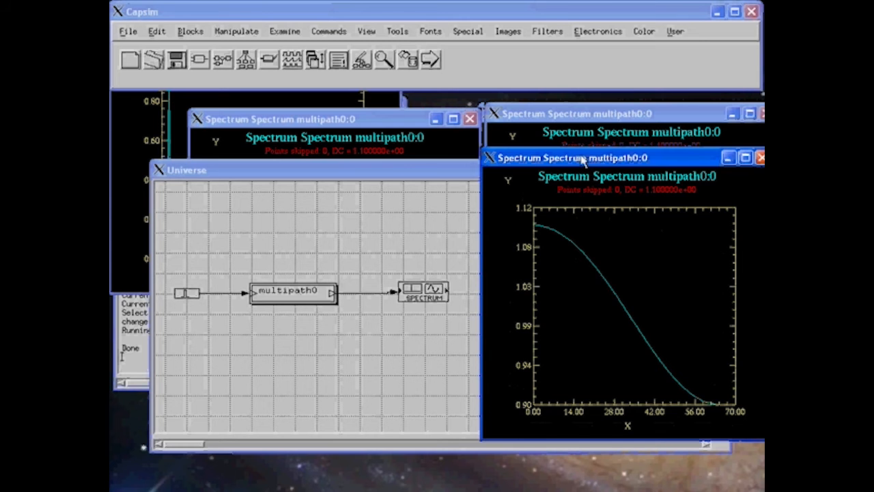
Step: Review the impulse, multipath and spectrum blocks in the diagram, and examine the earlier spectrum plot with the long delay and higher gain
click(406, 182)
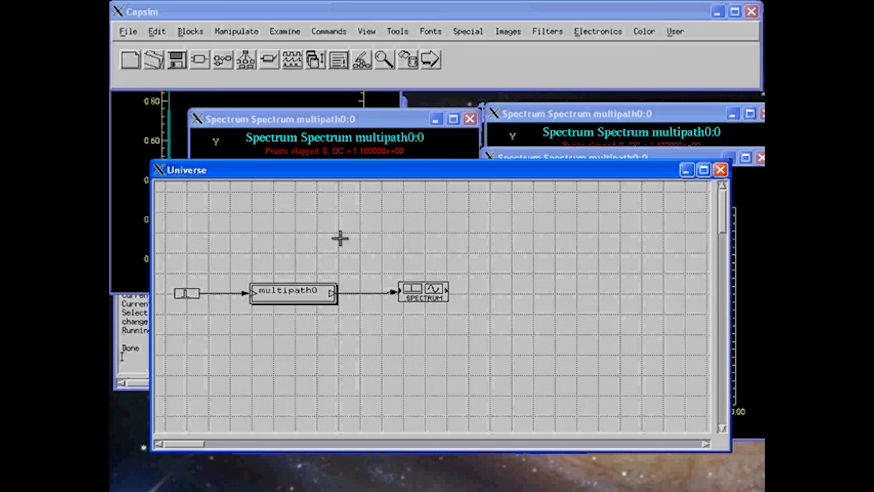
click(300, 292)
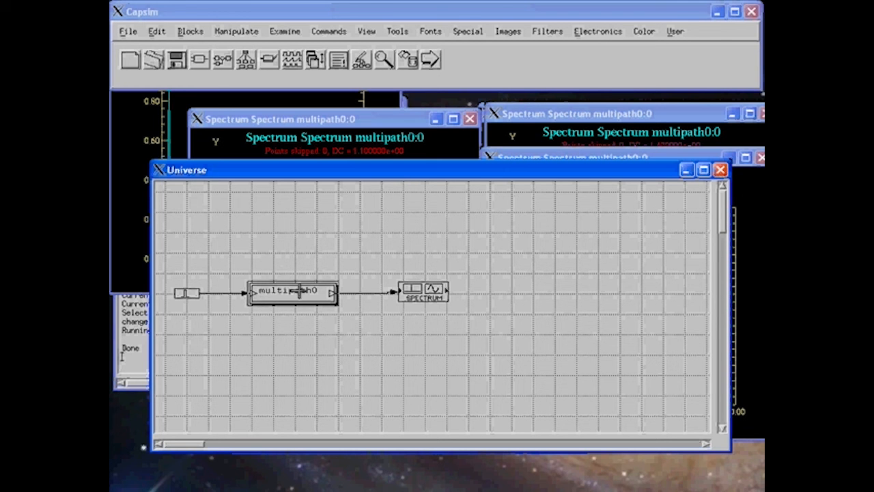
click(185, 294)
click(413, 293)
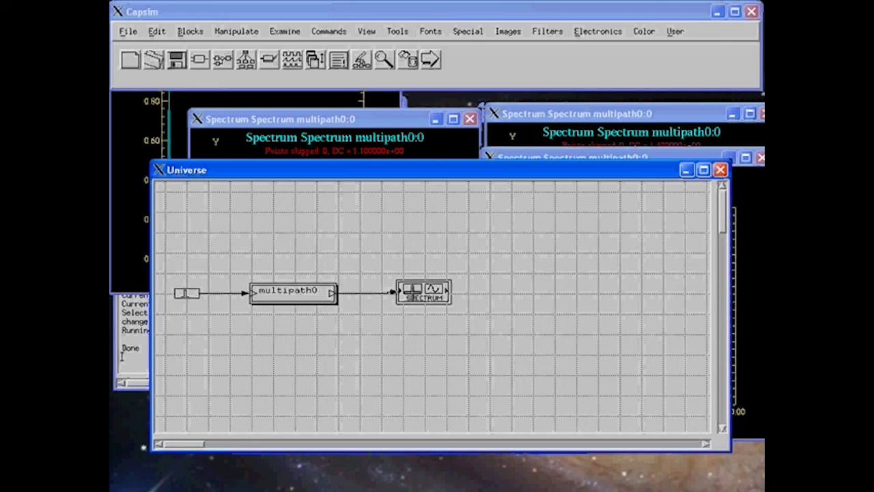
click(230, 303)
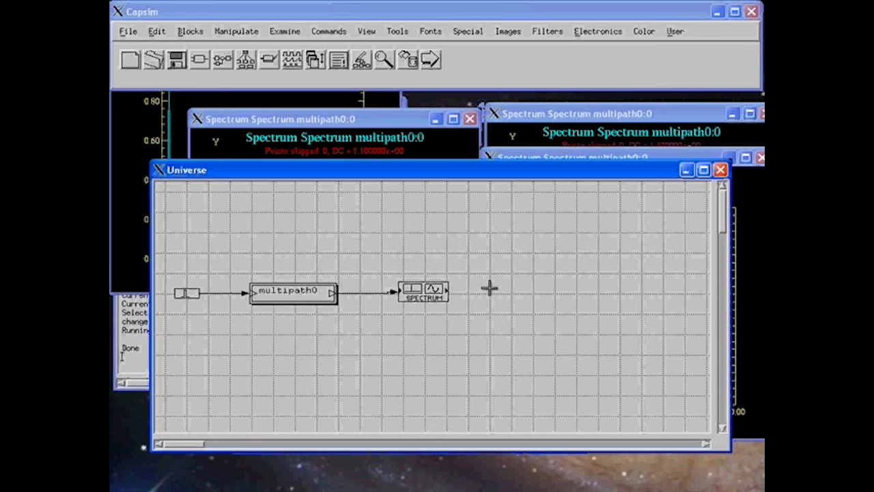
click(400, 293)
click(330, 300)
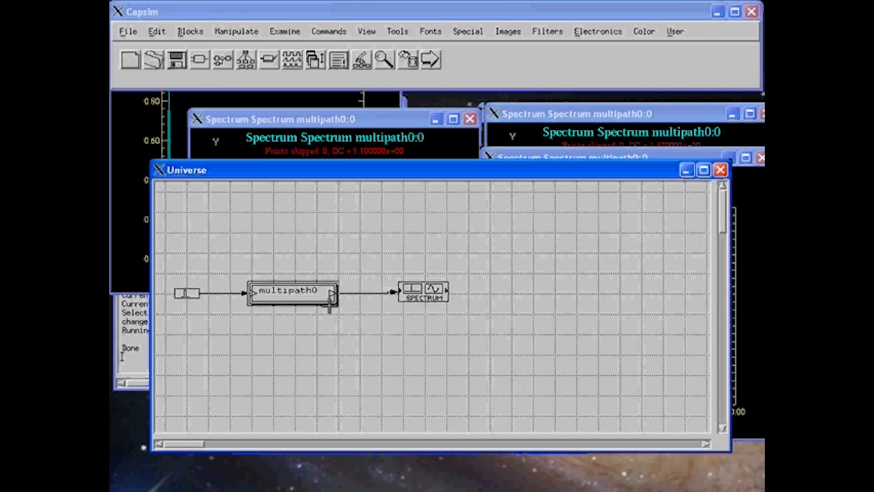
click(539, 158)
click(545, 116)
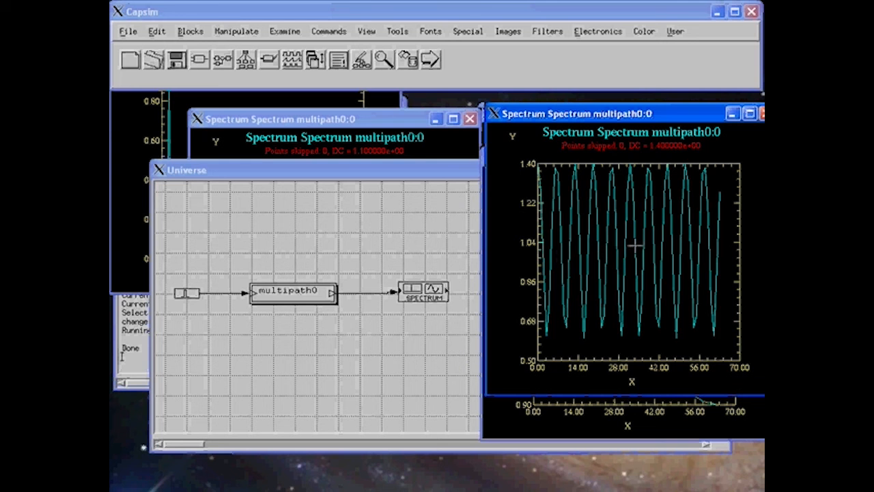
click(472, 174)
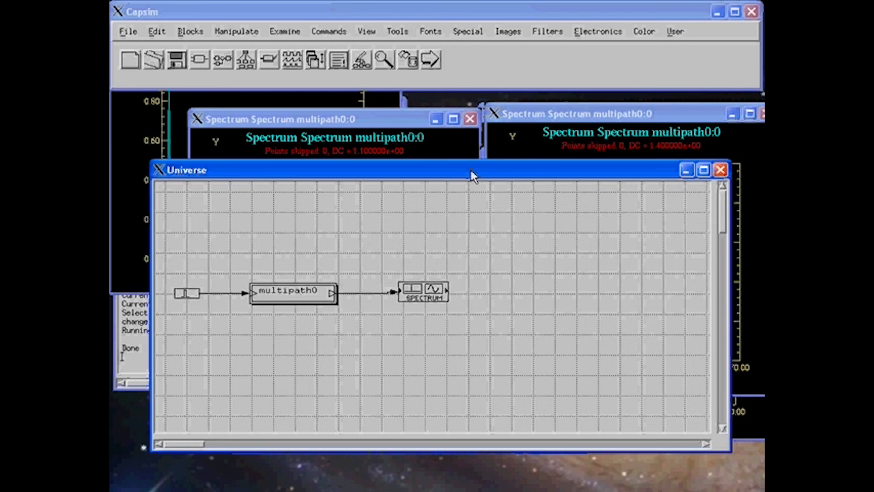